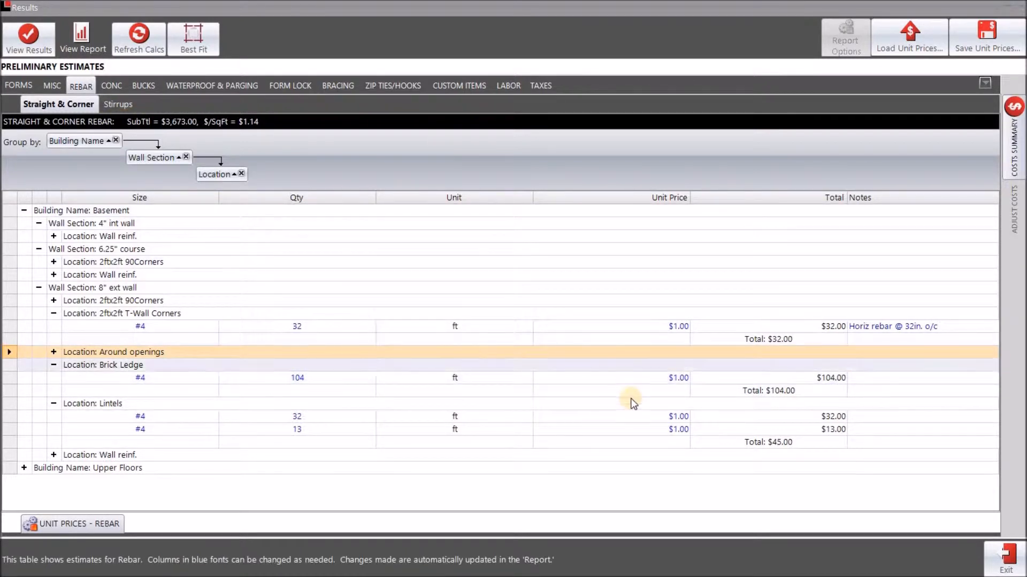
# - Switch from the rebar estimates to the Pro Forms estimates in the Forms category
pyautogui.click(636, 380)
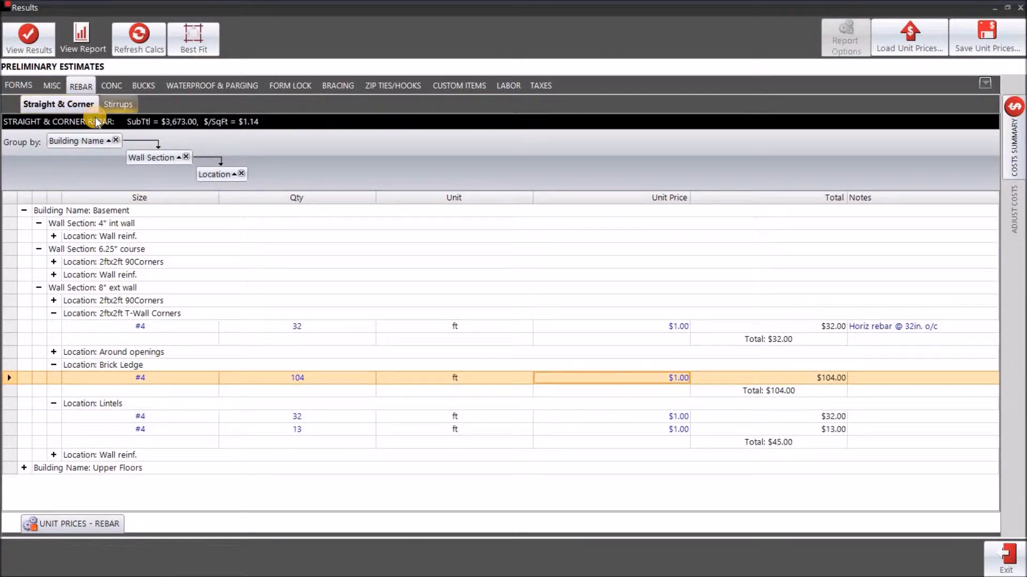
pyautogui.click(109, 106)
pyautogui.click(19, 84)
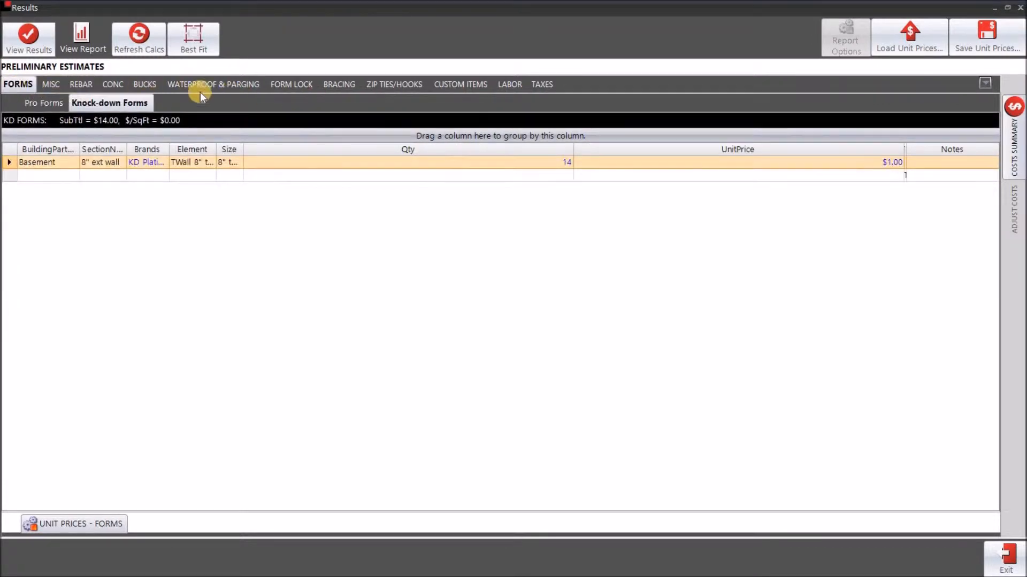
pyautogui.click(54, 105)
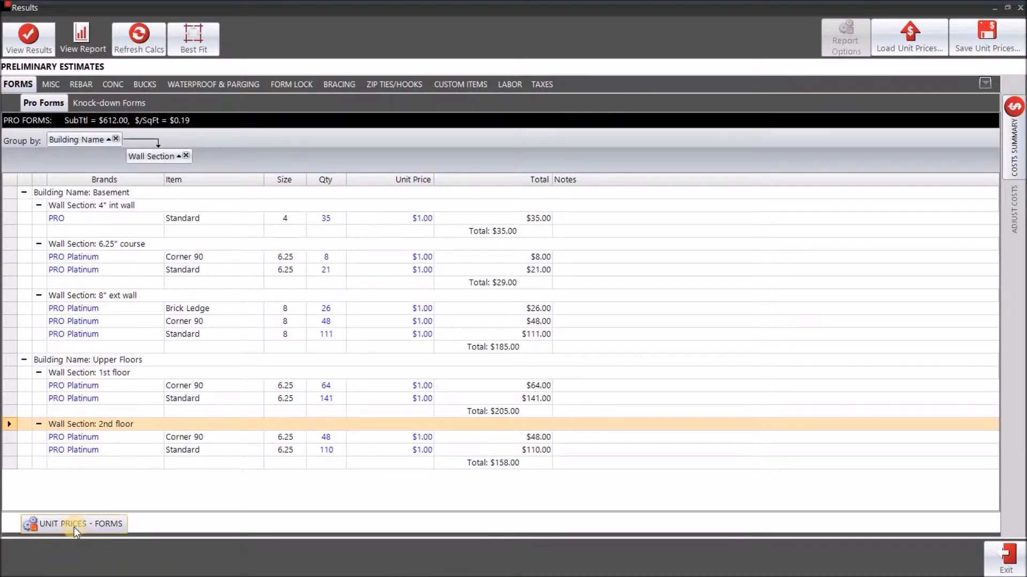
# - Keep the Forms unit price tables open below the Pro Forms estimates and enlarge their area
pyautogui.moveTo(73, 528)
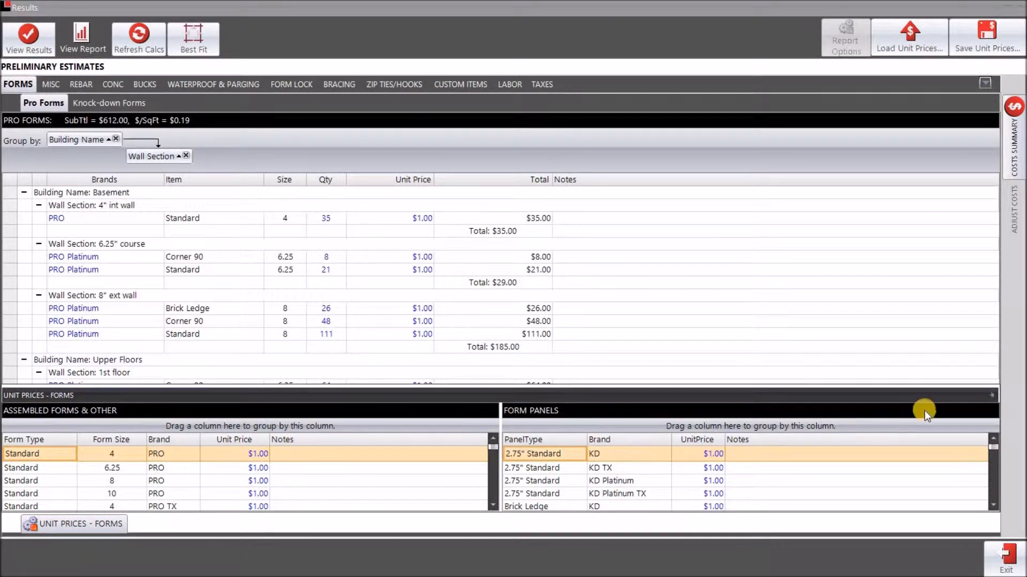
pyautogui.click(994, 396)
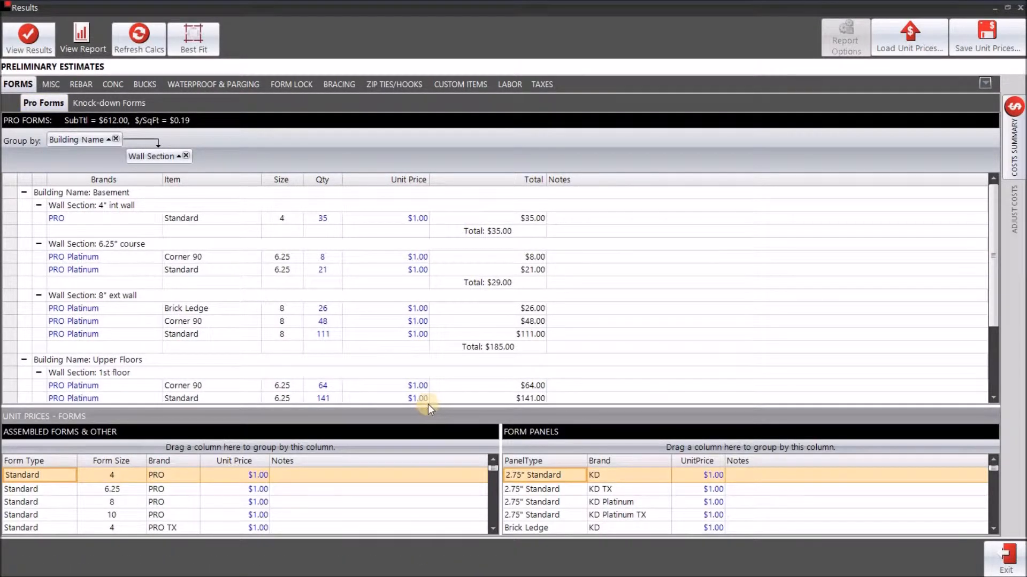
pyautogui.moveTo(431, 374); pyautogui.dragTo(428, 340)
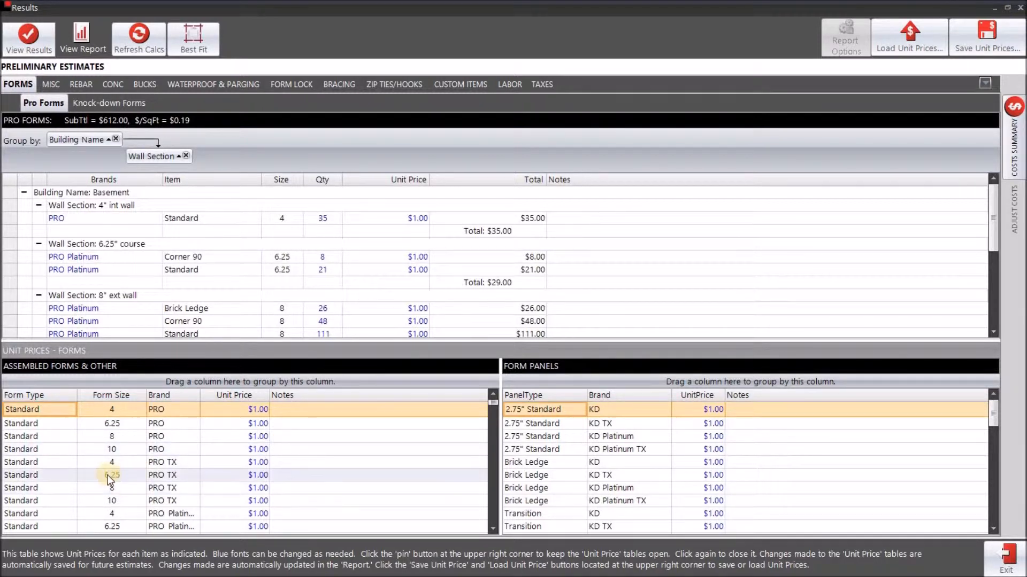
# - Set the unit price of the size 4 PRO Standard form to $555.00
pyautogui.click(235, 410)
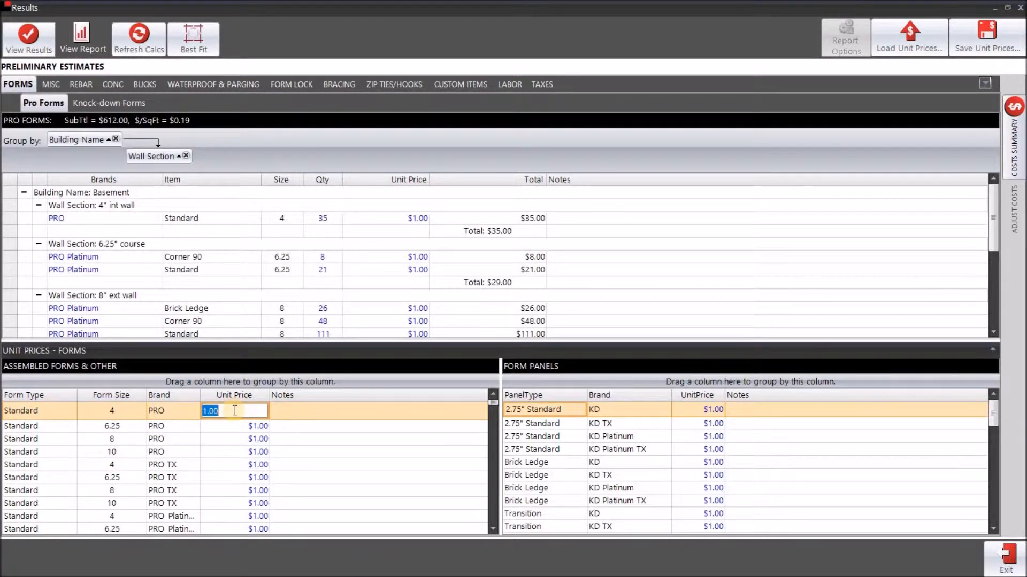
pyautogui.write('555')
pyautogui.press('Return')
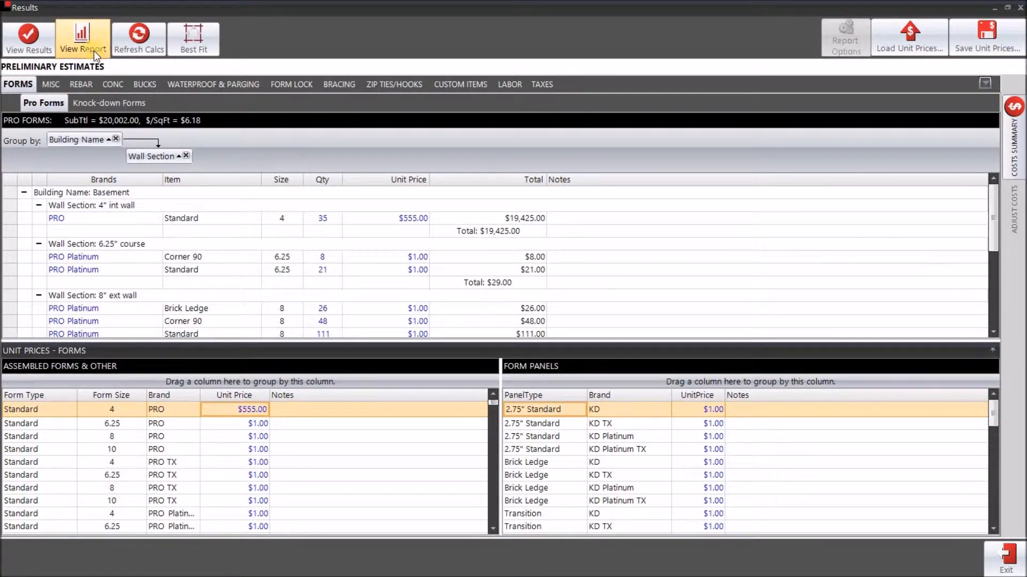
pyautogui.click(374, 285)
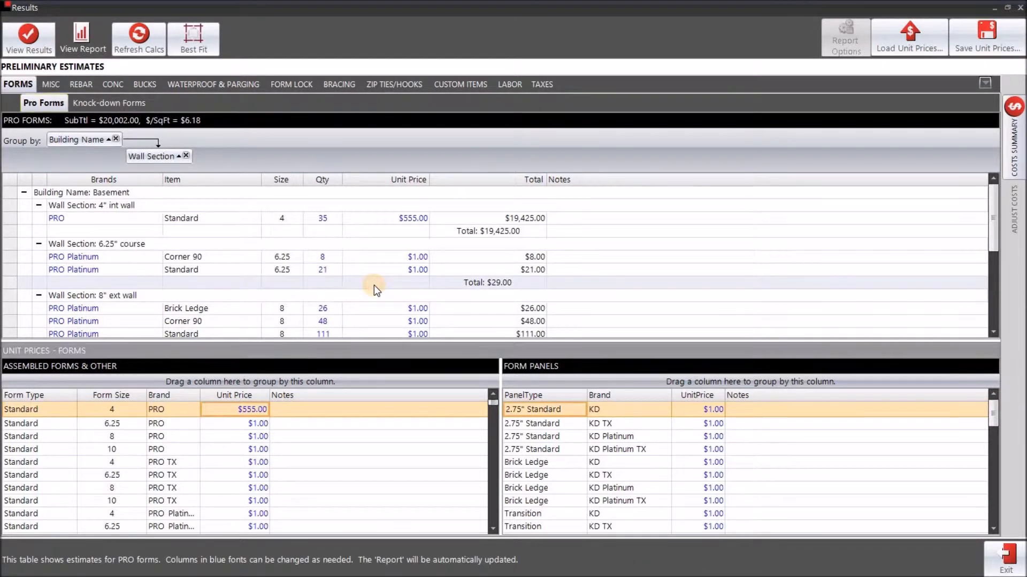
pyautogui.click(441, 310)
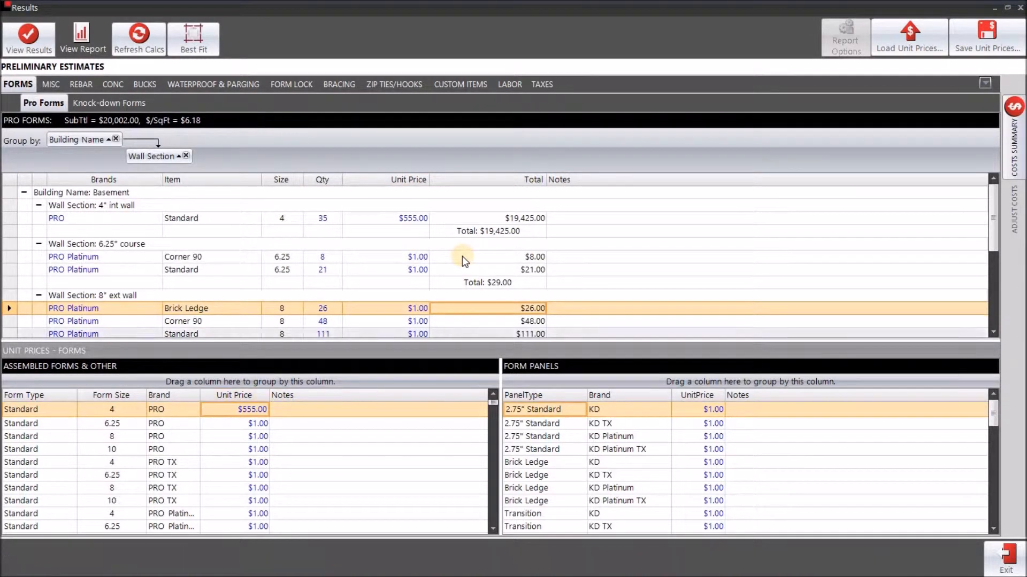
# - Close the results, reopen the report from the estimate, and check the unit price for the Basement 4" int wall
pyautogui.click(493, 291)
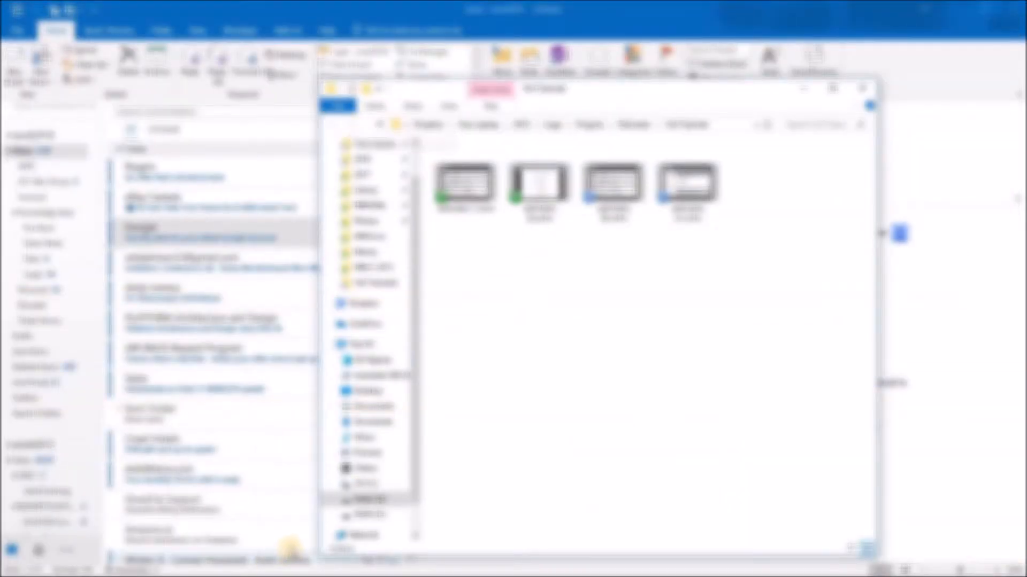
pyautogui.hotkey('alt', 'Tab')
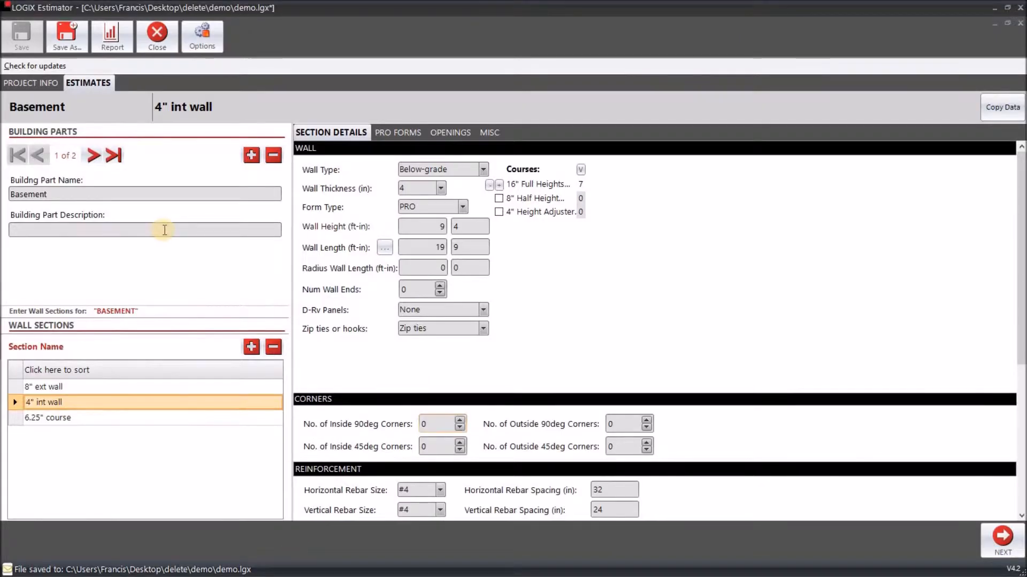
pyautogui.click(110, 48)
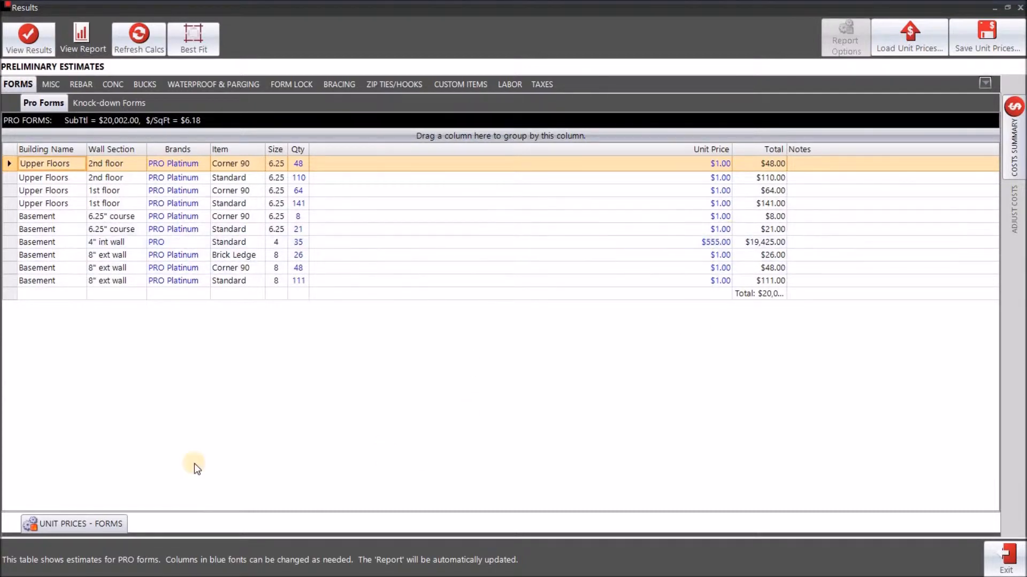
pyautogui.click(111, 518)
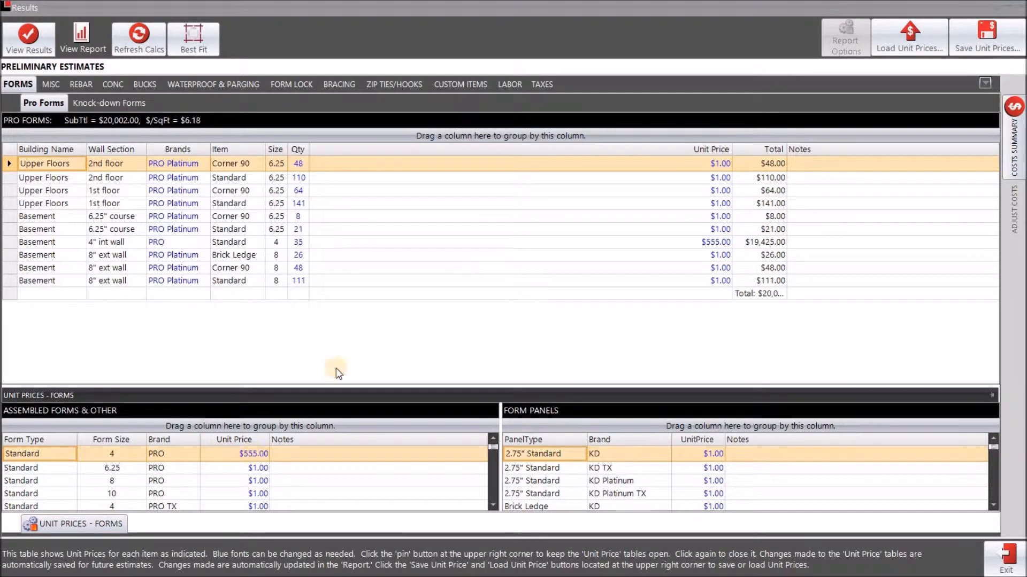
pyautogui.click(577, 244)
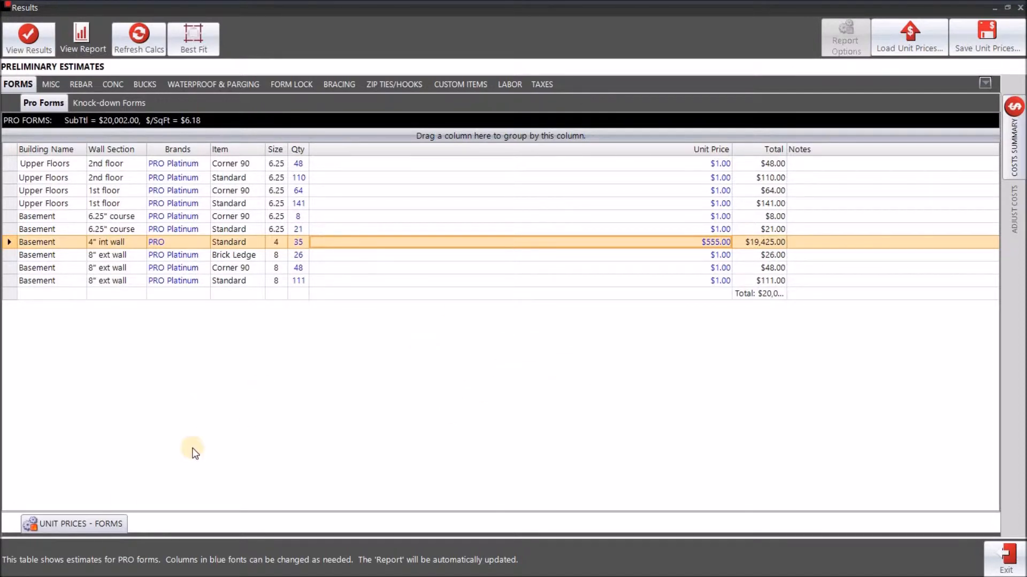
# - Save the current unit prices in the demo folder as "west region"
pyautogui.moveTo(105, 530)
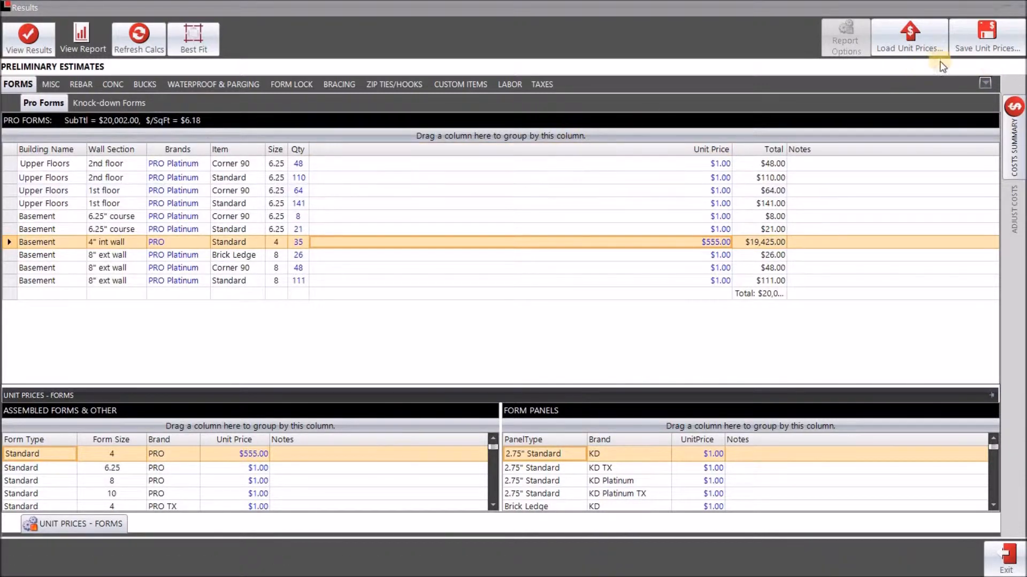
pyautogui.click(977, 50)
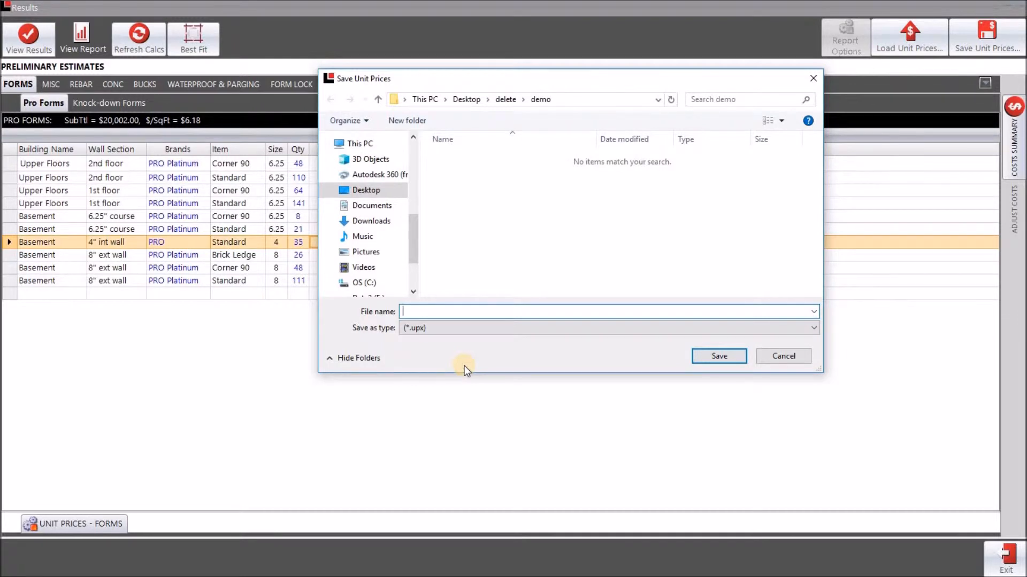
pyautogui.write('west region')
pyautogui.press('Return')
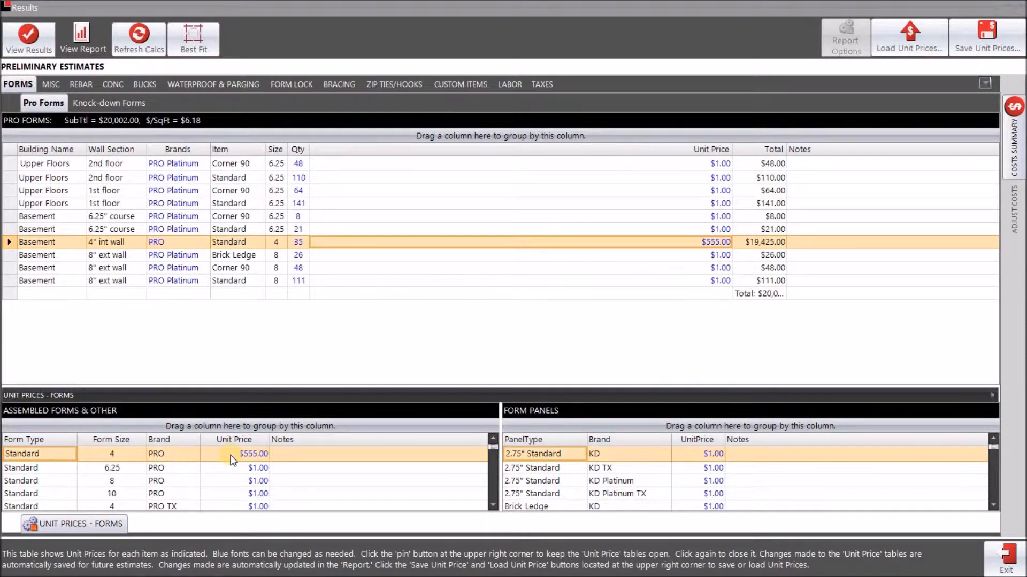
# - Set the unit price of the size 4 PRO Standard form to $9,999.00
pyautogui.click(229, 454)
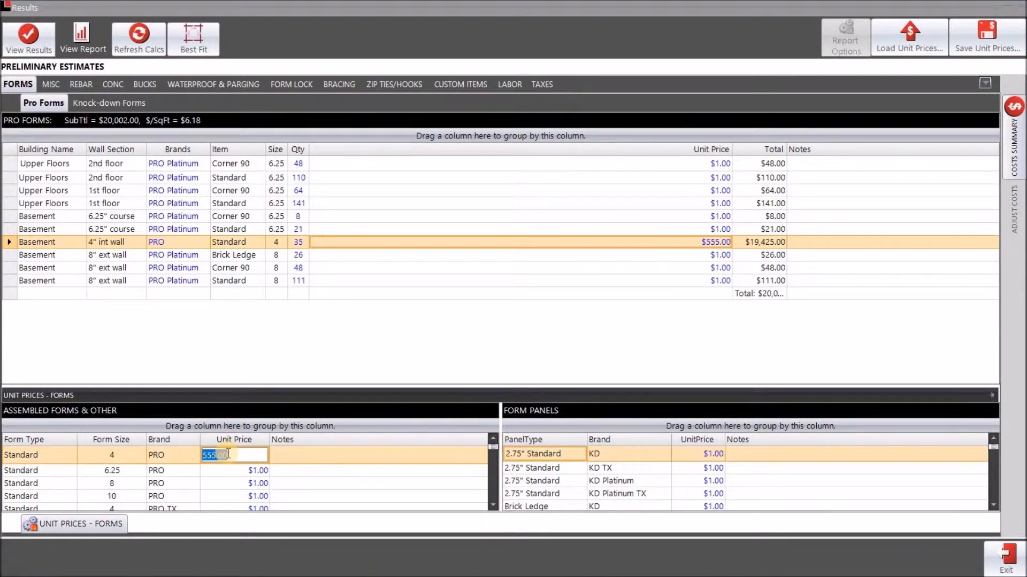
pyautogui.write('9999')
pyautogui.press('Return')
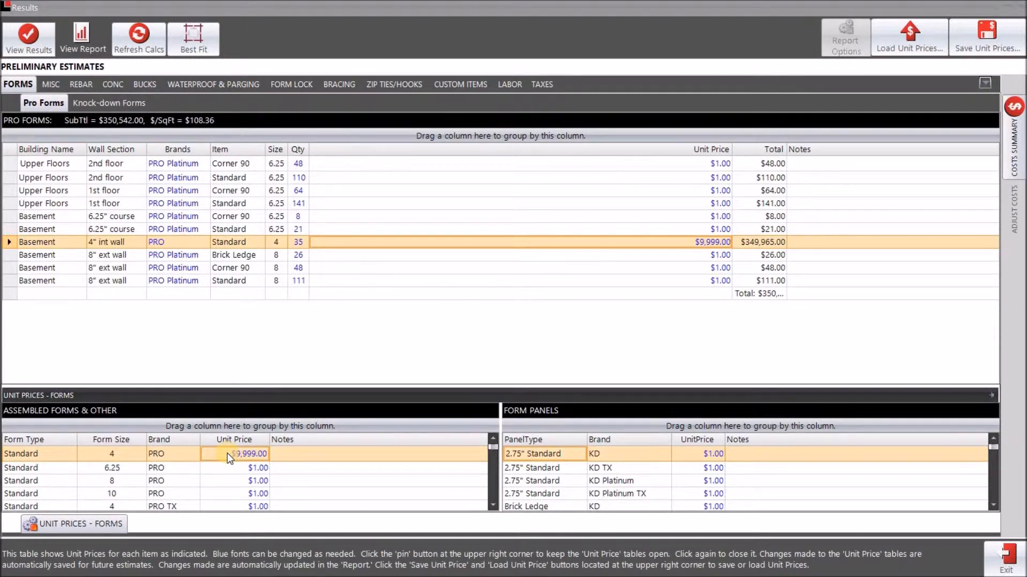
pyautogui.click(318, 368)
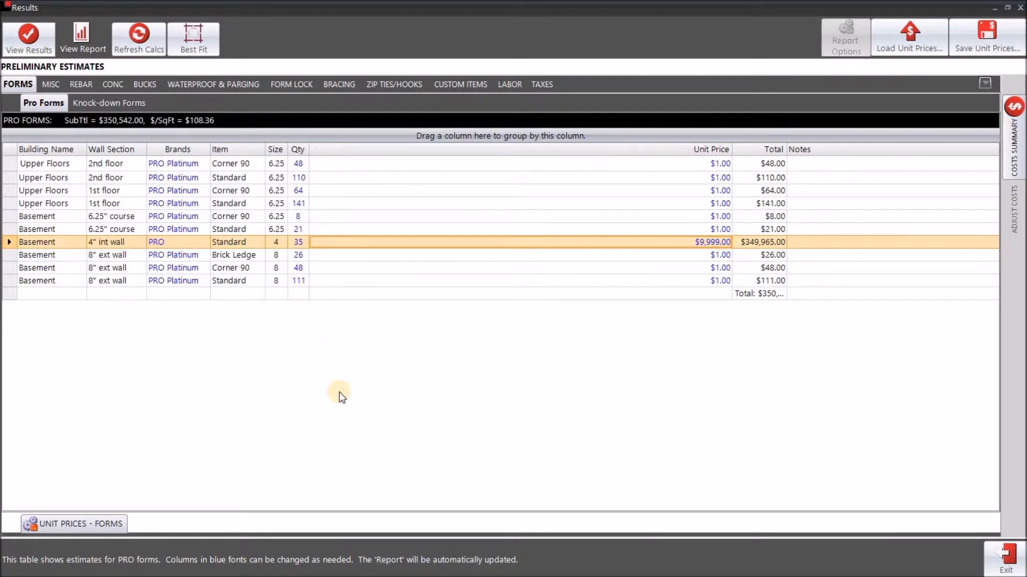
# - Save the current unit prices in the demo folder as a separate file named "east region.upx"
pyautogui.click(448, 456)
pyautogui.click(970, 52)
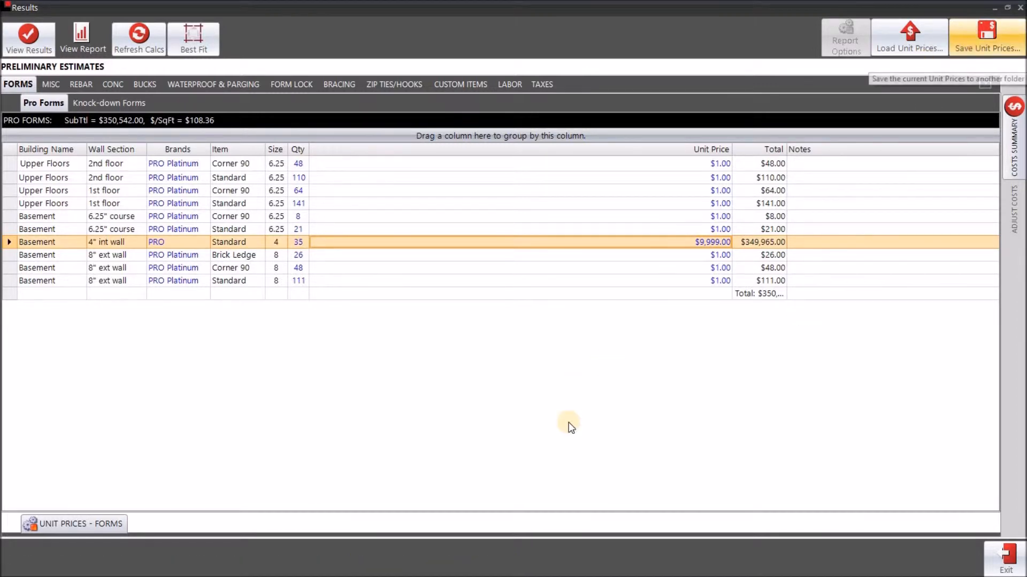
pyautogui.click(512, 160)
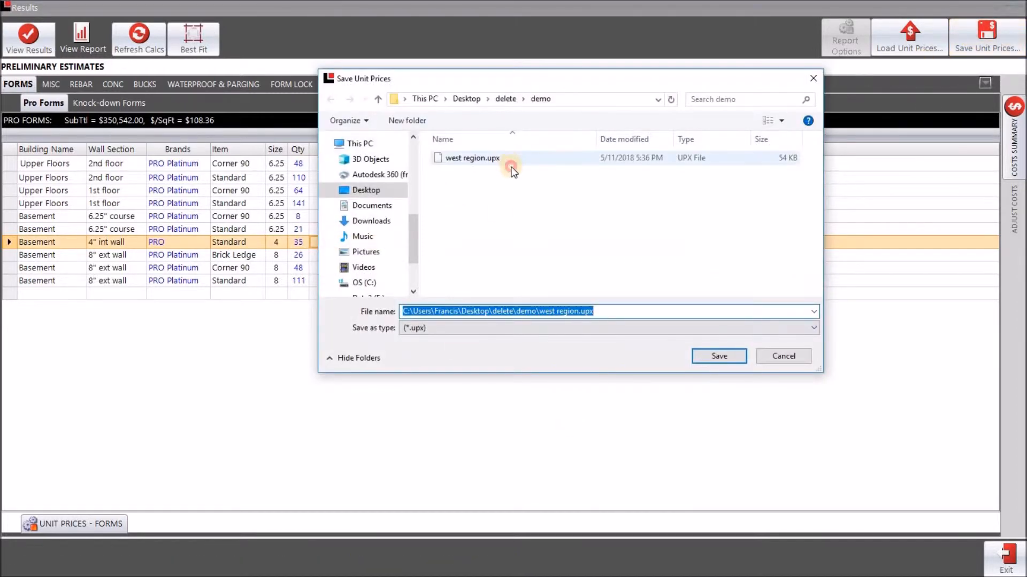
pyautogui.click(403, 310)
pyautogui.doubleClick(407, 312)
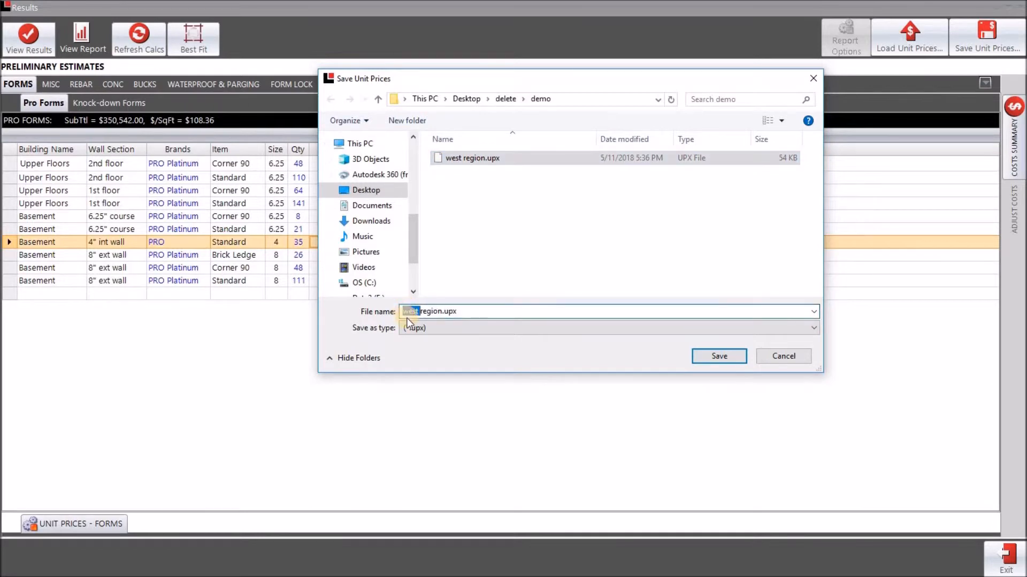
pyautogui.write('eas')
pyautogui.press('BackSpace')
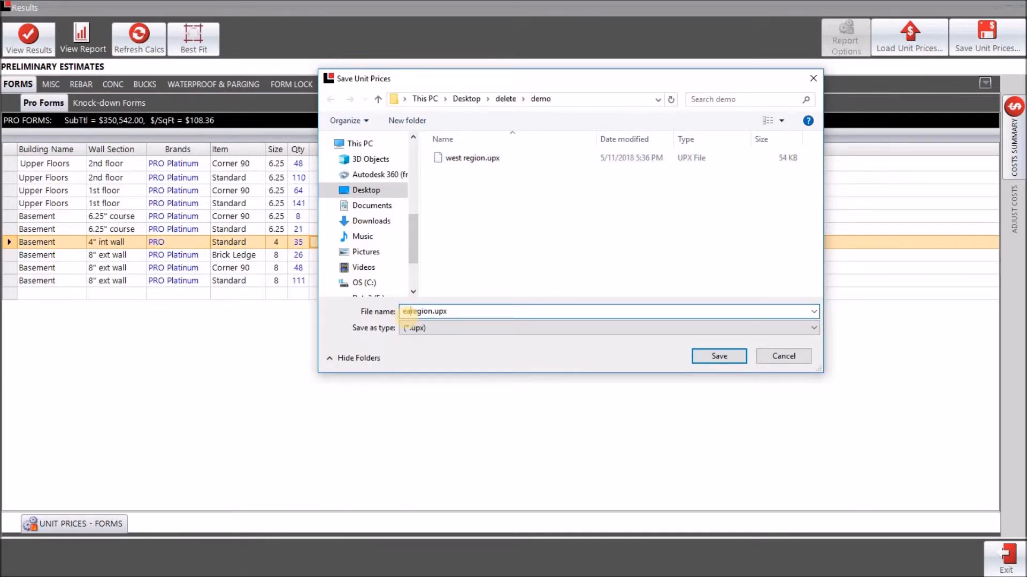
pyautogui.write('st')
pyautogui.press('Return')
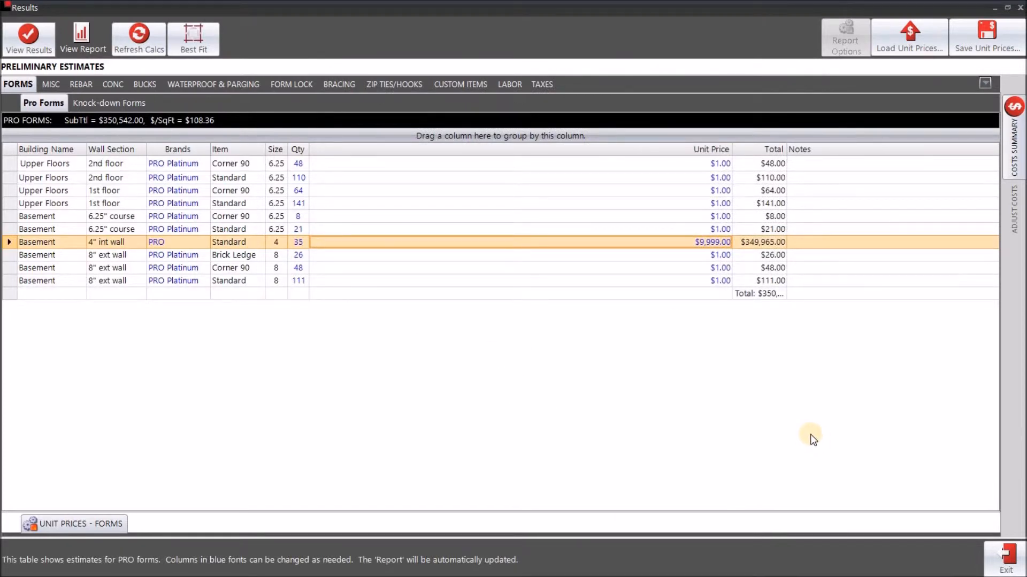
# - Load the unit prices from west region.upx into the estimate
pyautogui.click(931, 41)
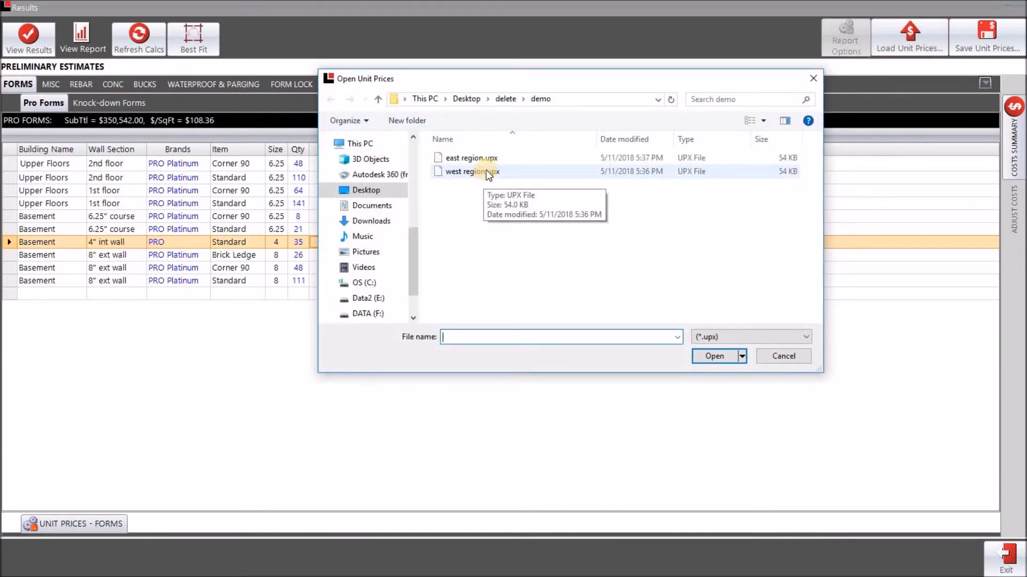
pyautogui.click(488, 173)
pyautogui.doubleClick(486, 173)
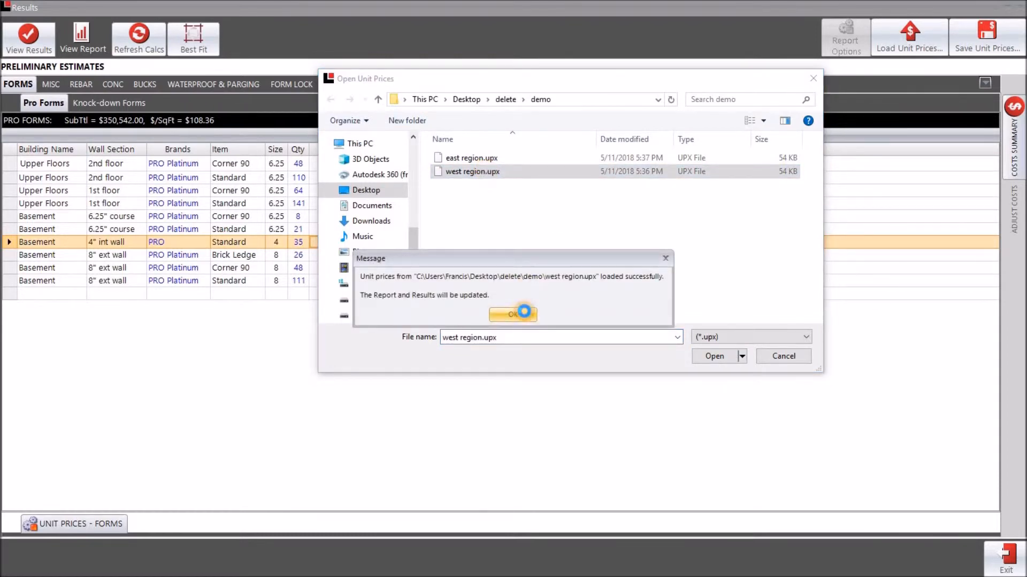
pyautogui.click(519, 315)
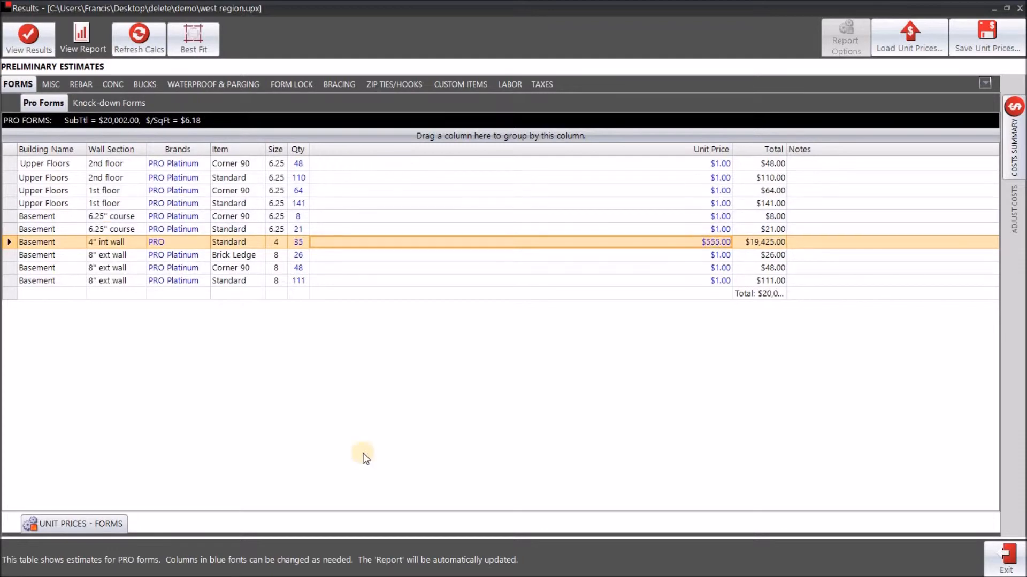
pyautogui.click(110, 528)
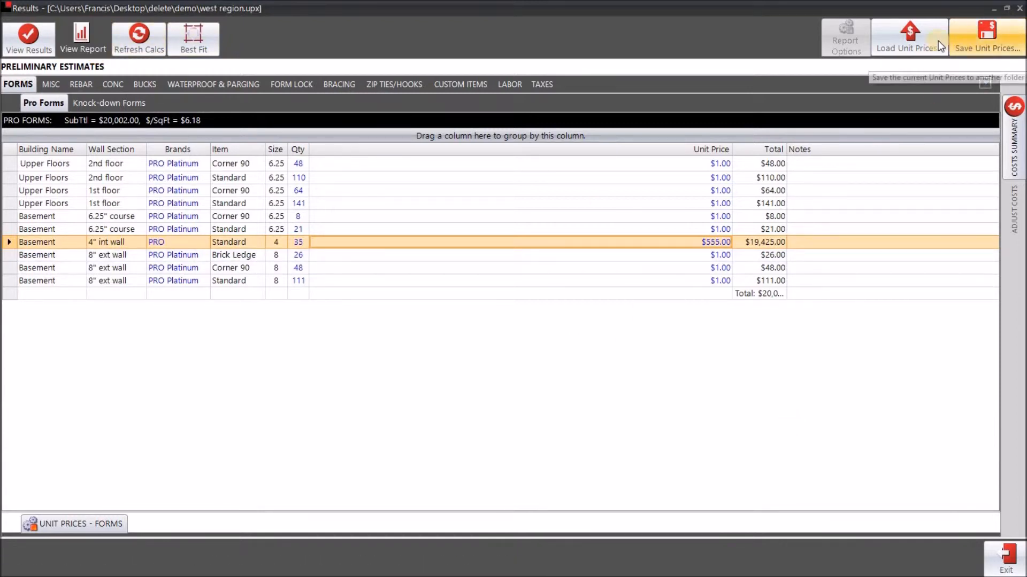
# - Load the unit prices from east region.upx into the estimate
pyautogui.click(920, 64)
pyautogui.click(453, 161)
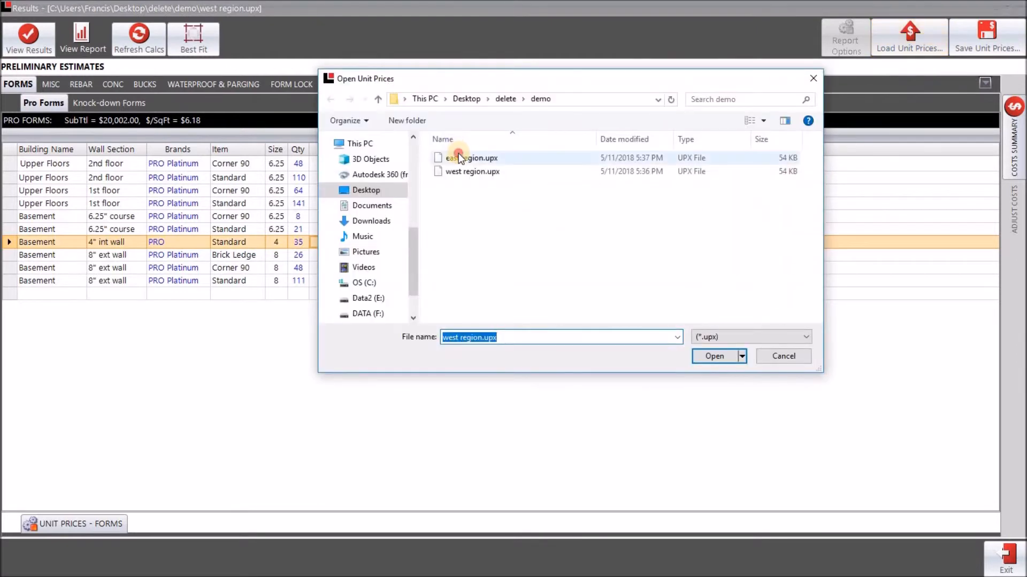
pyautogui.doubleClick(453, 161)
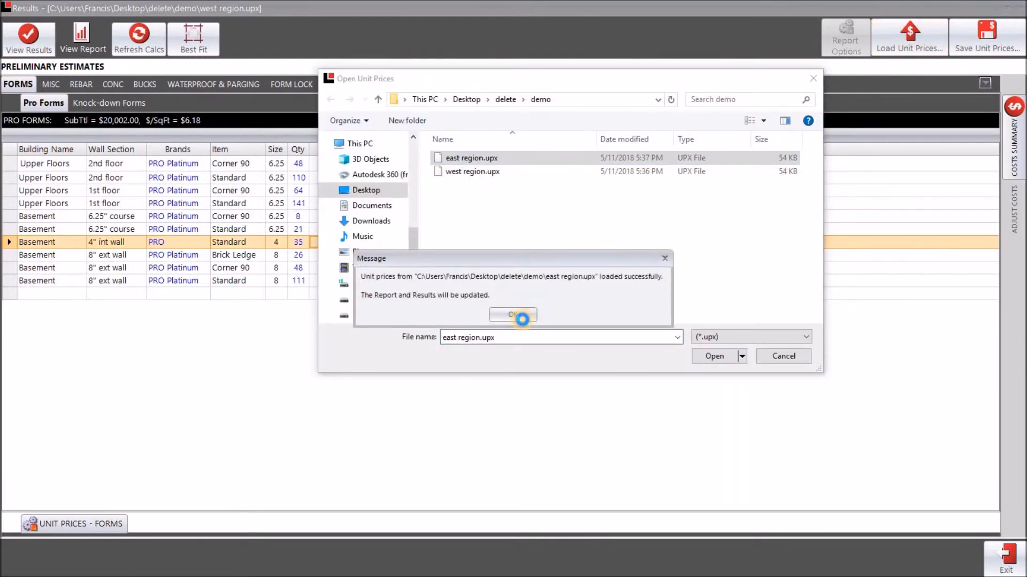
pyautogui.click(520, 319)
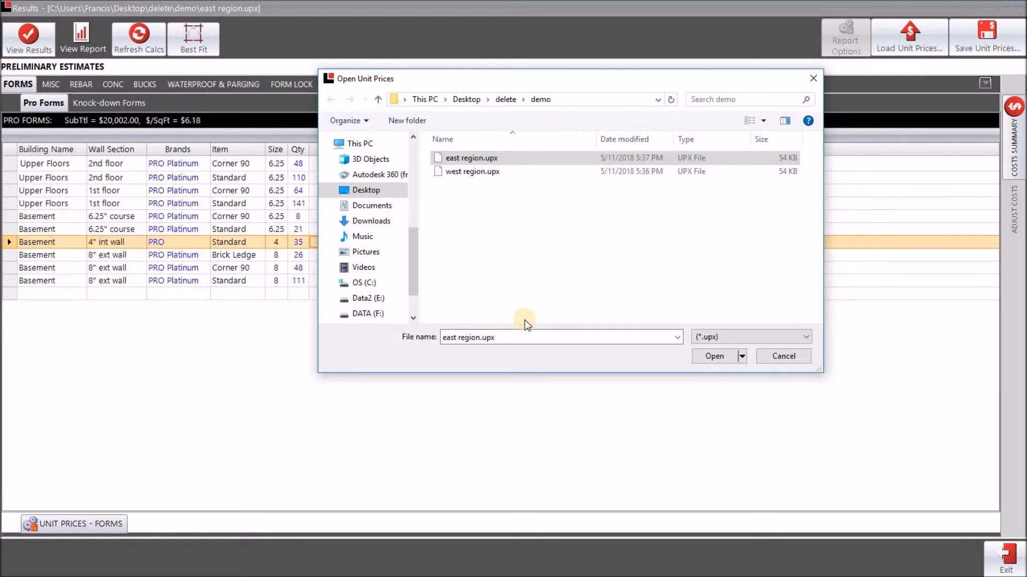
pyautogui.press('Return')
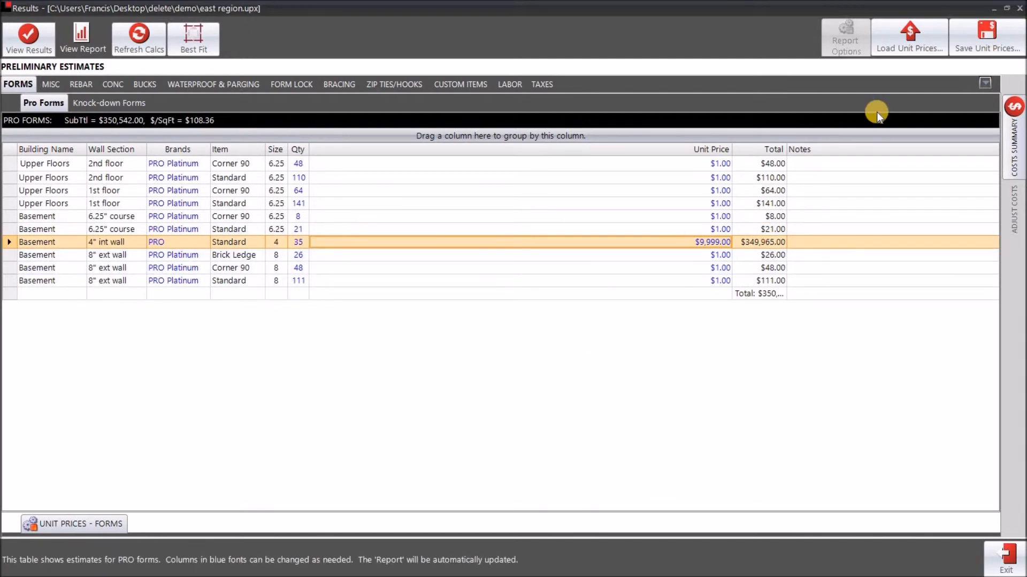
pyautogui.click(83, 525)
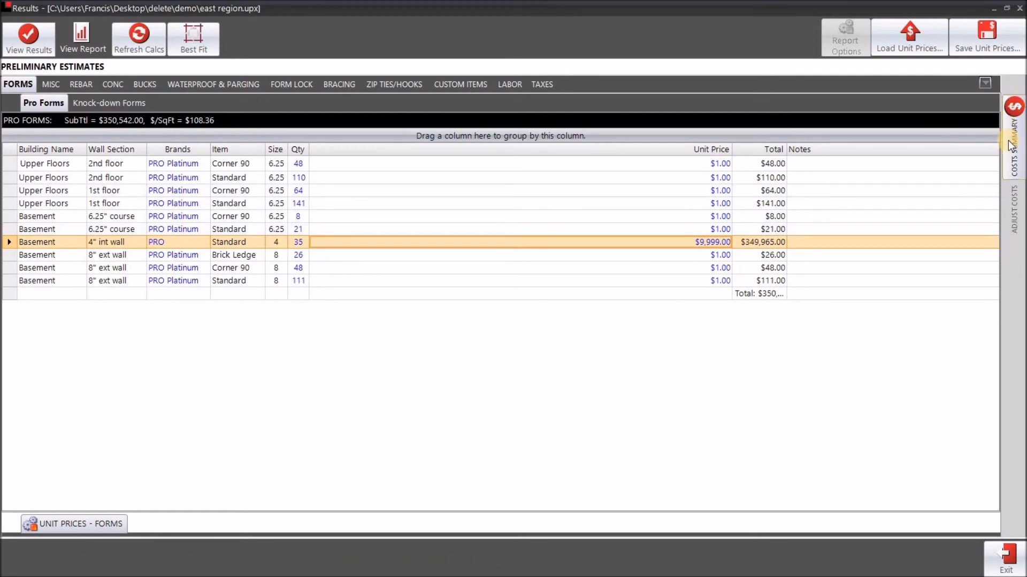
# - Review the costs summary and look at the cost adjustment section
pyautogui.moveTo(1011, 145)
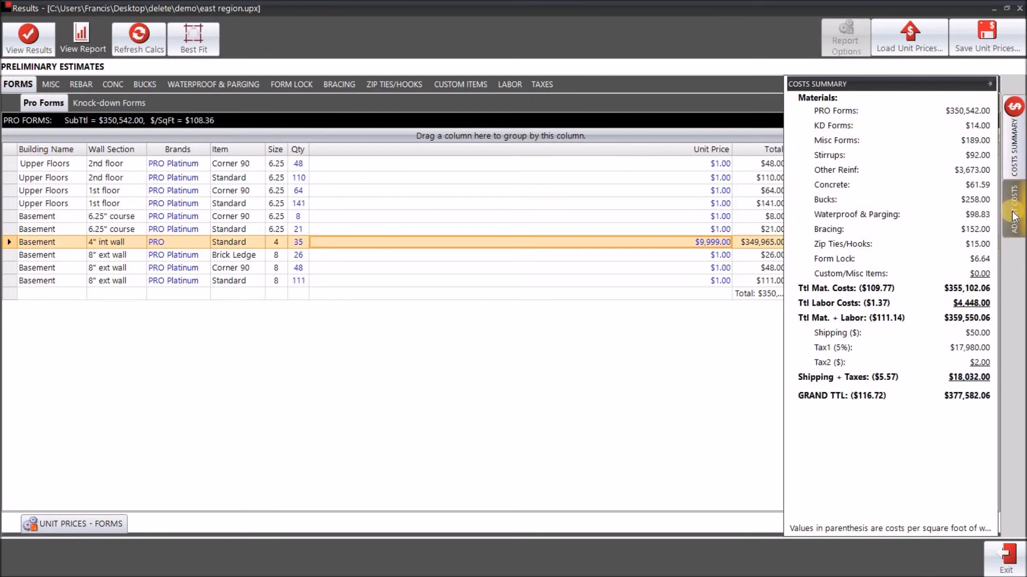
pyautogui.moveTo(1012, 212)
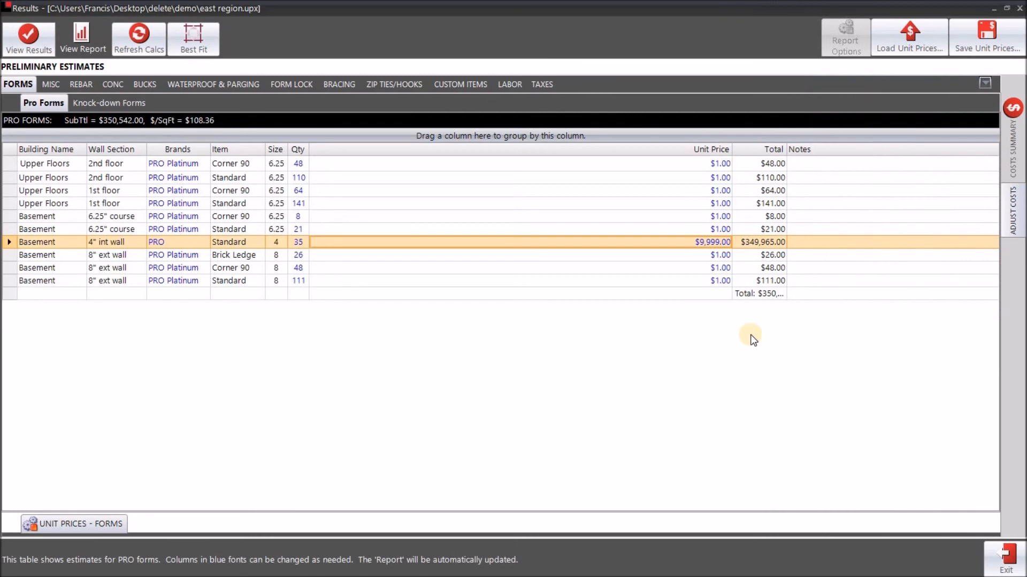
pyautogui.click(746, 413)
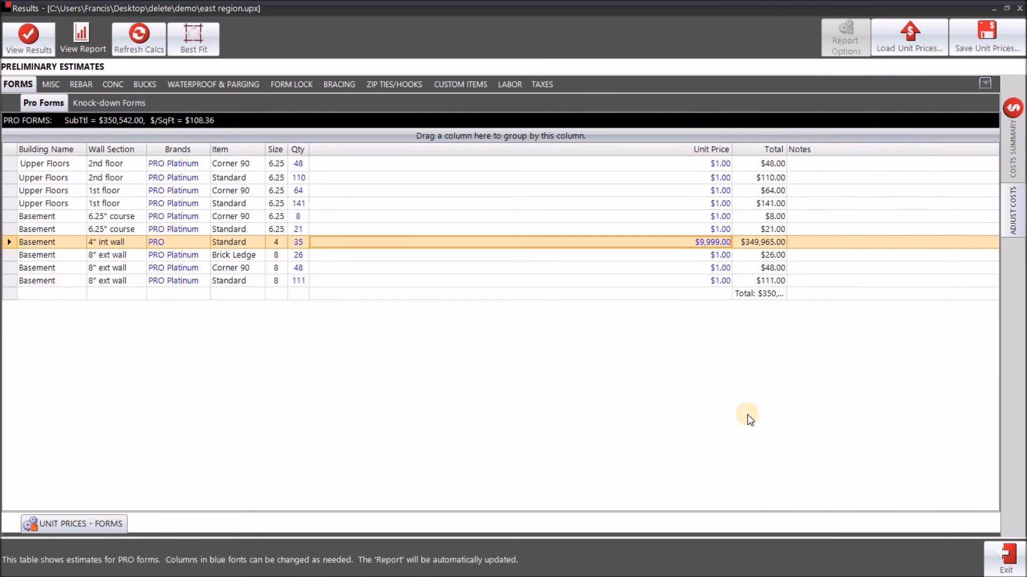